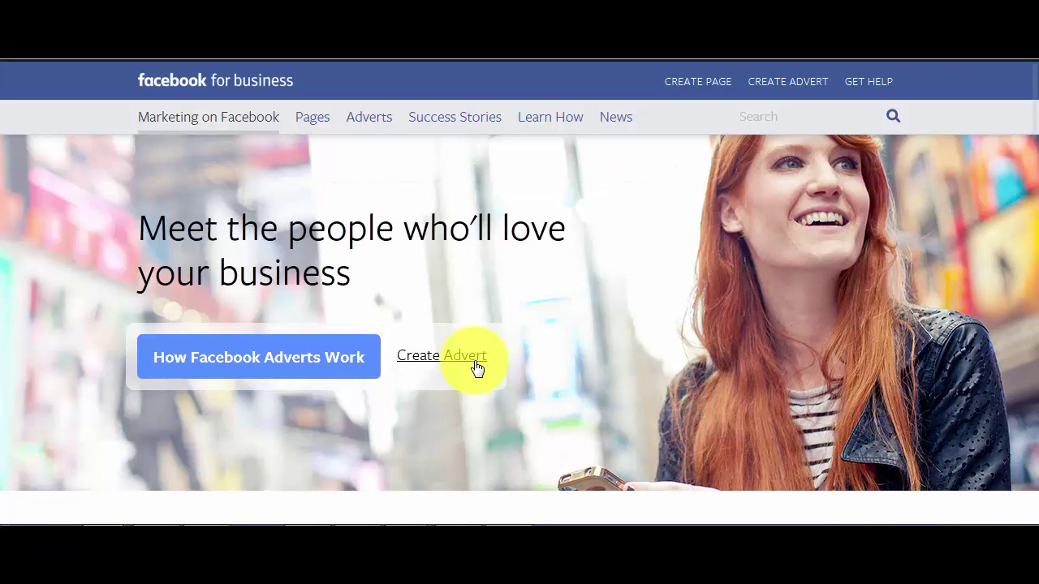
- Start a new Facebook advert from the Facebook for Business homepage
click(476, 364)
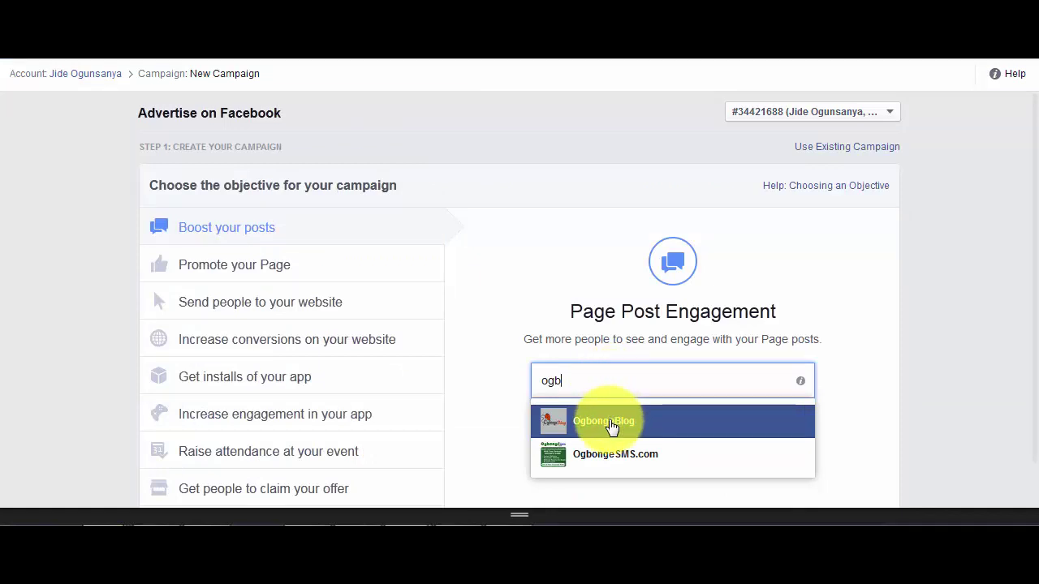
- Choose the OgbongeBlog page to promote and begin a new page post
click(612, 423)
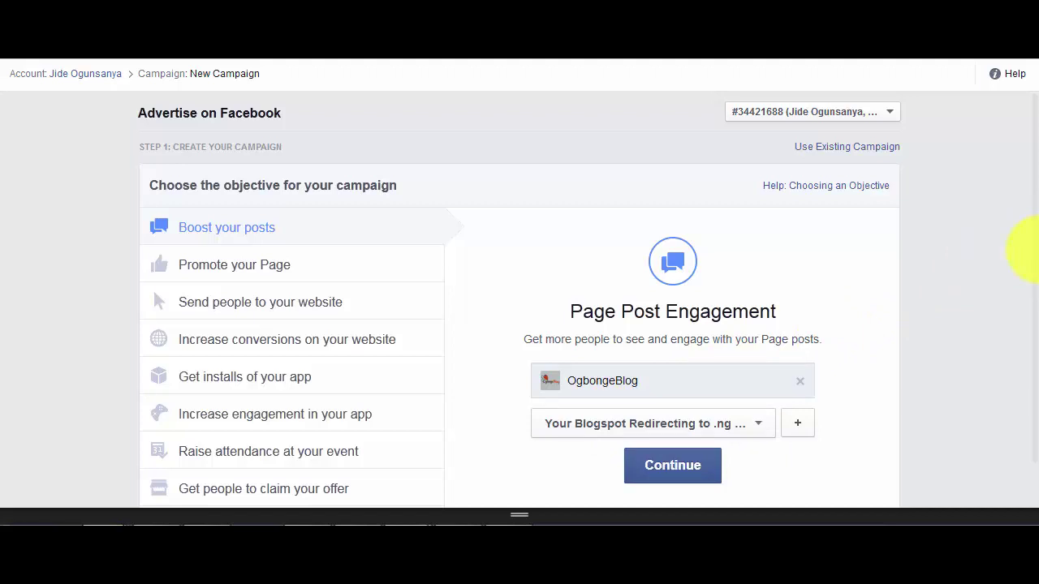
click(799, 430)
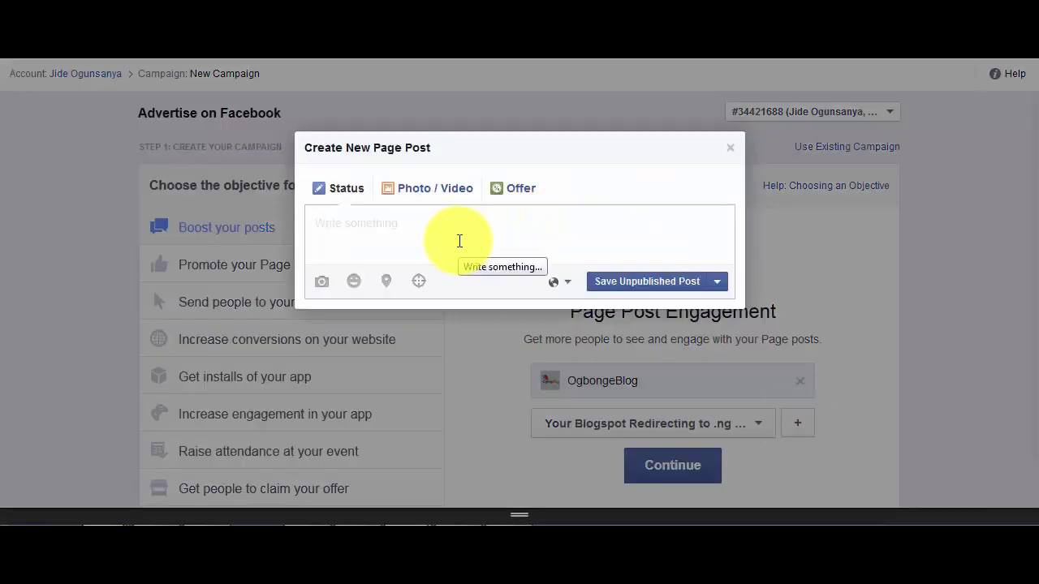
- Write the post 'How to make money online with your Blackberry :)' and paste the blog's short link
text(How to make m)
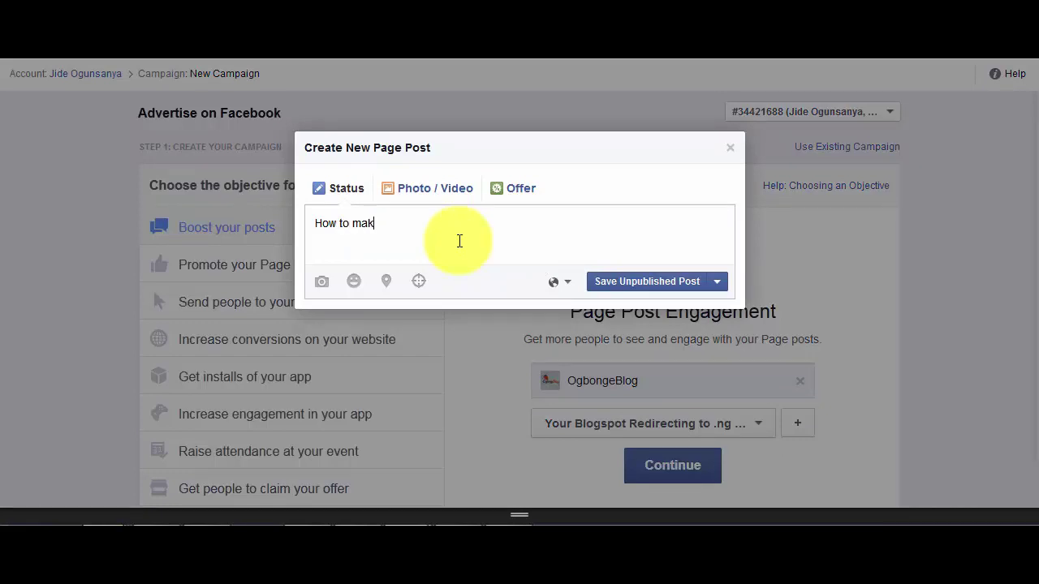
text(oney online with your Blackbe)
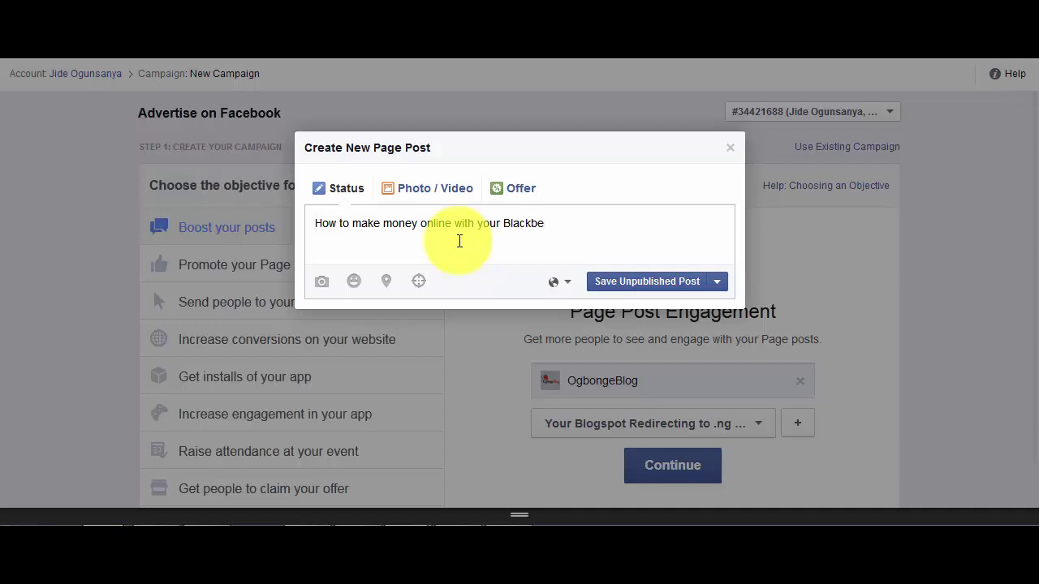
text(rry :)
text(http://goo.gl/sU0aTt)
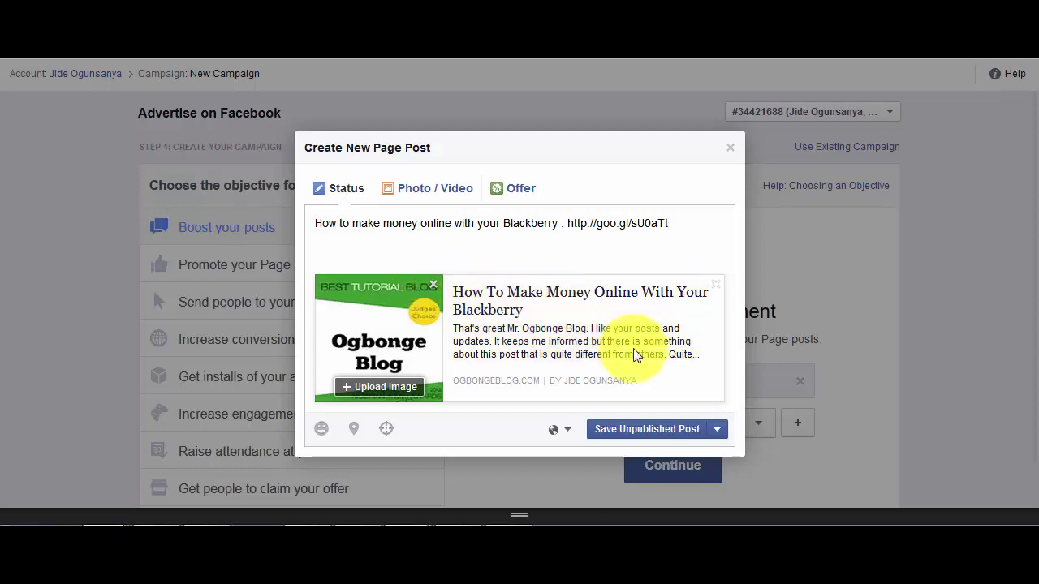
- Clear the link preview's description and publish the post immediately
click(603, 344)
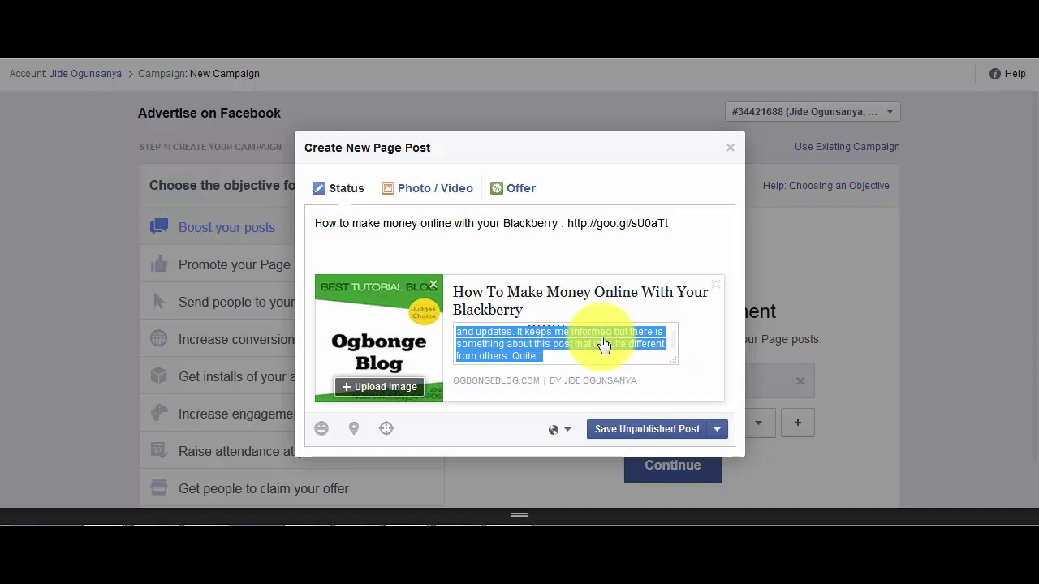
key(BackSpace)
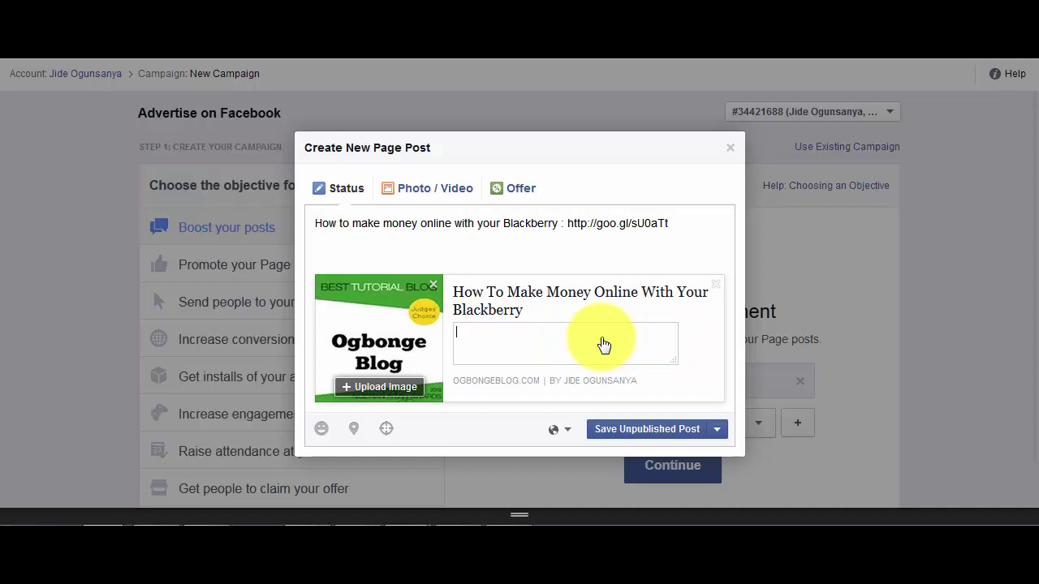
click(659, 251)
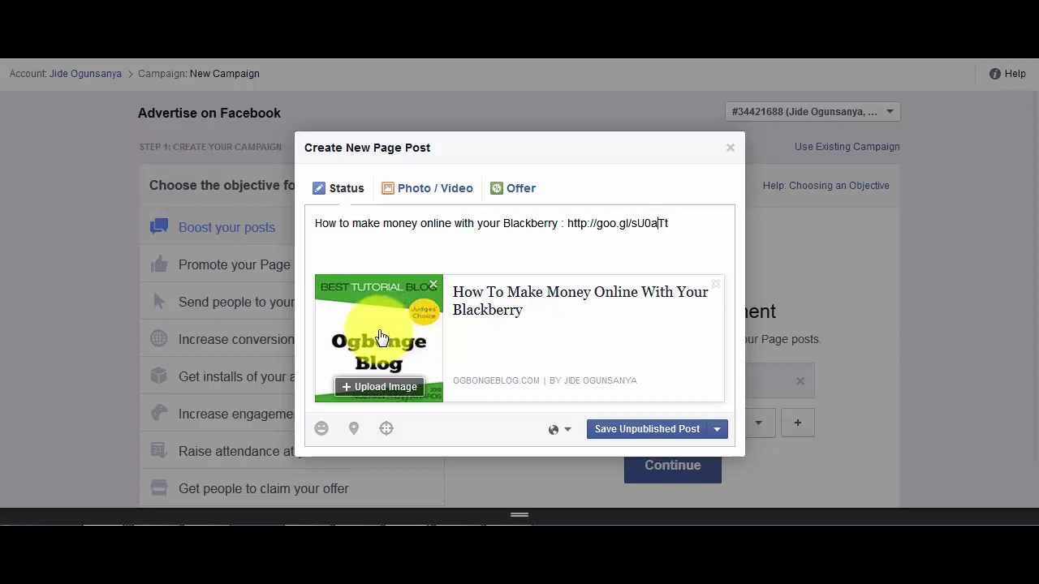
click(718, 429)
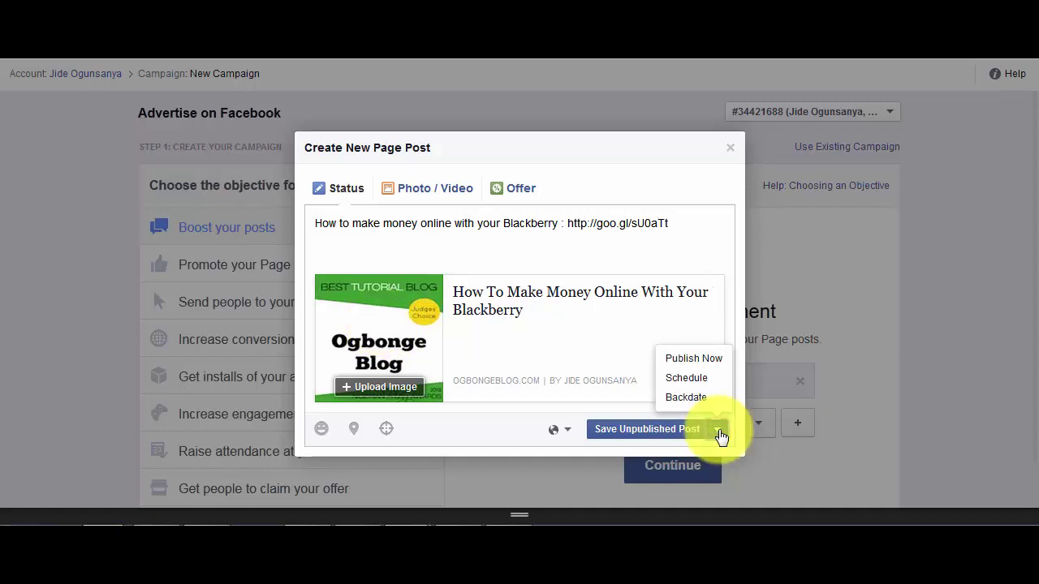
click(693, 361)
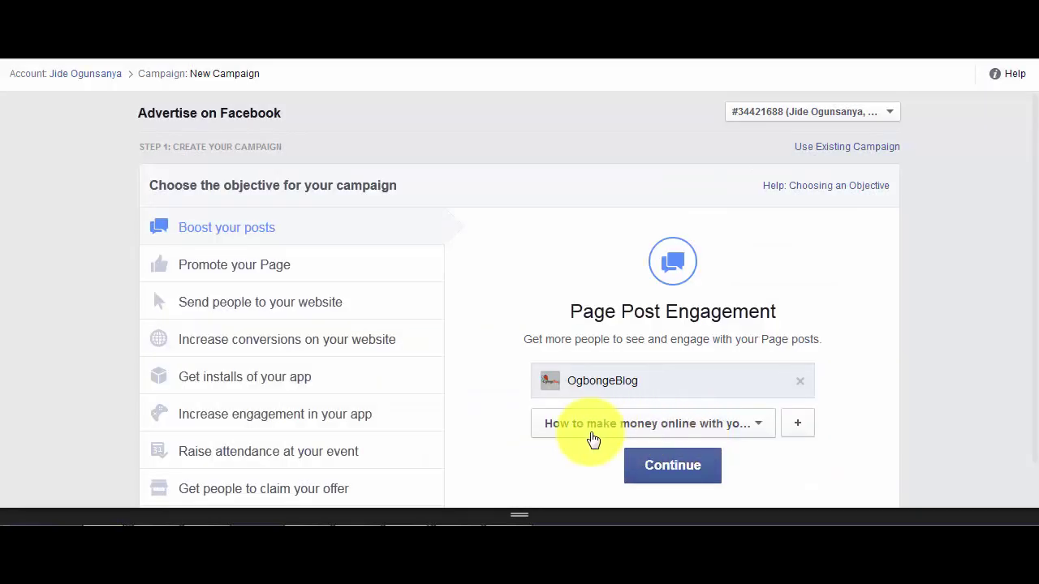
- Target people using BlackBerry devices by searching 'black' under Behaviors
click(661, 469)
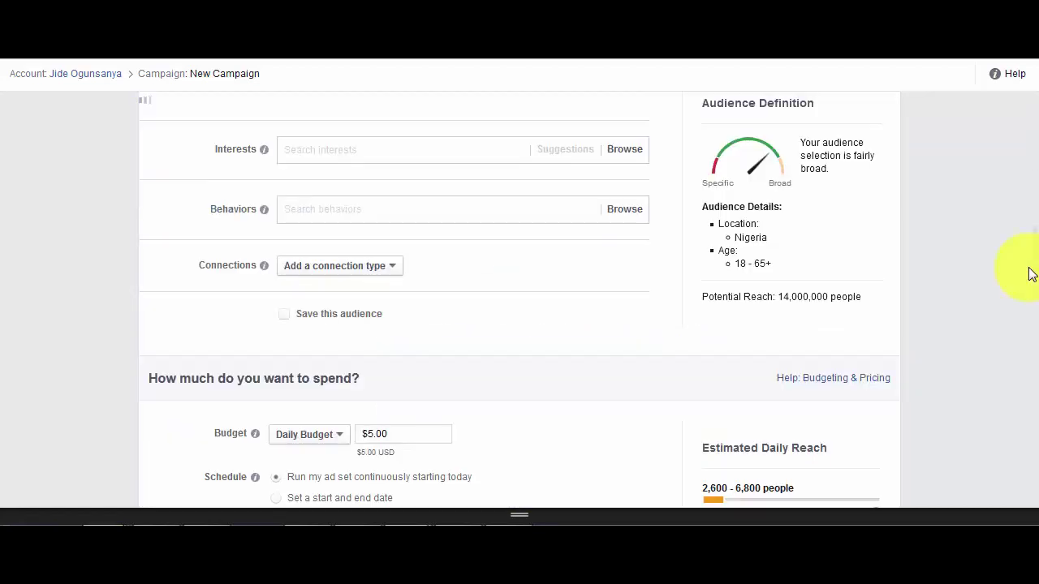
drag(1030, 271, 1028, 255)
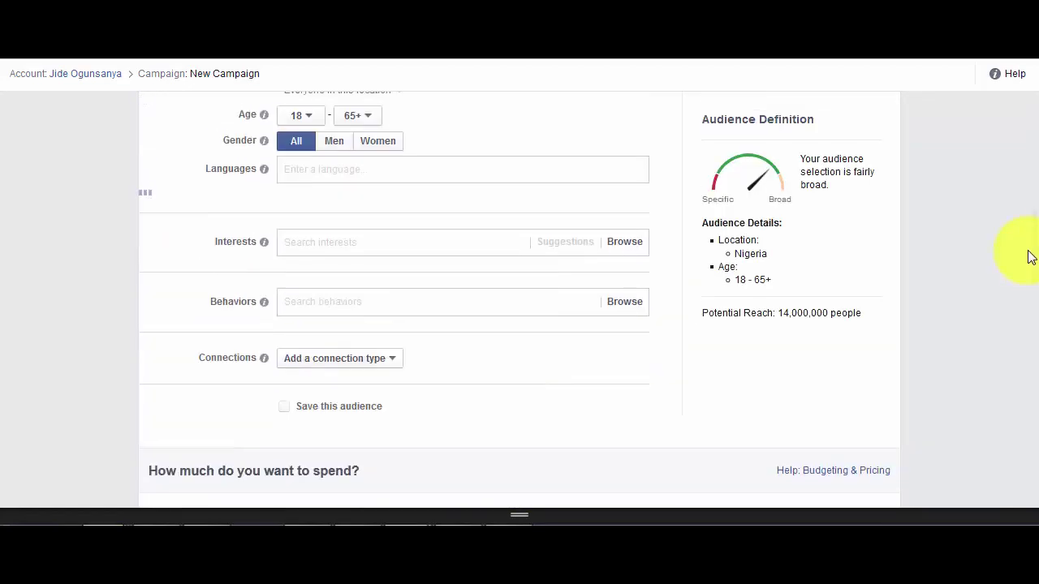
click(374, 297)
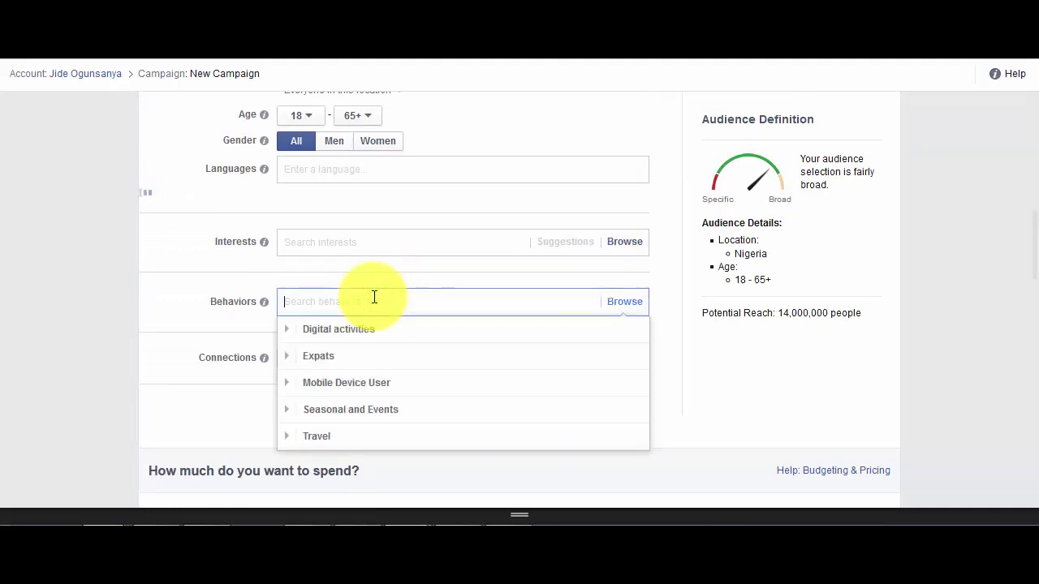
text(black)
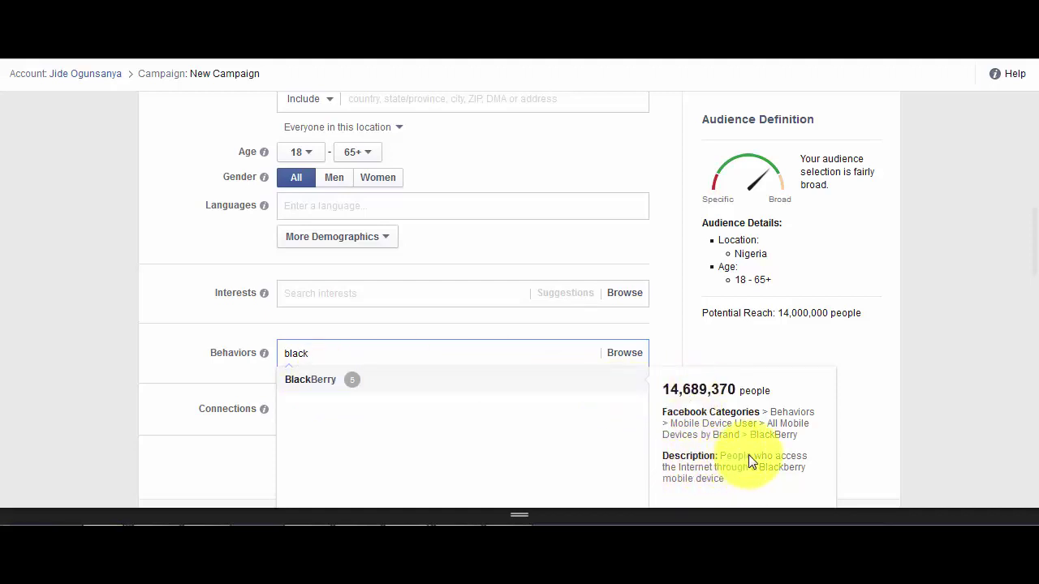
click(315, 385)
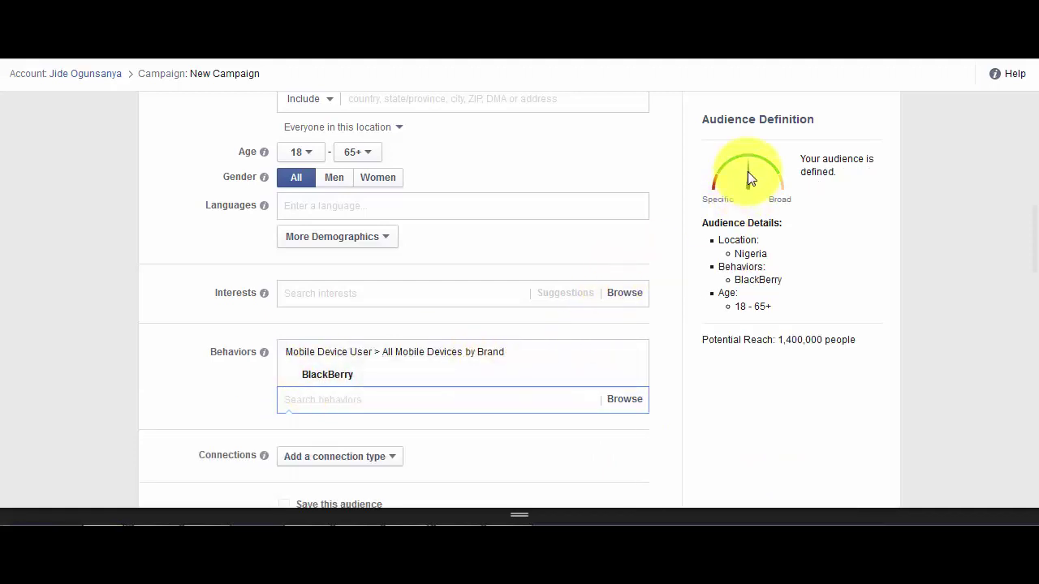
scroll(1032, 317, down, 8)
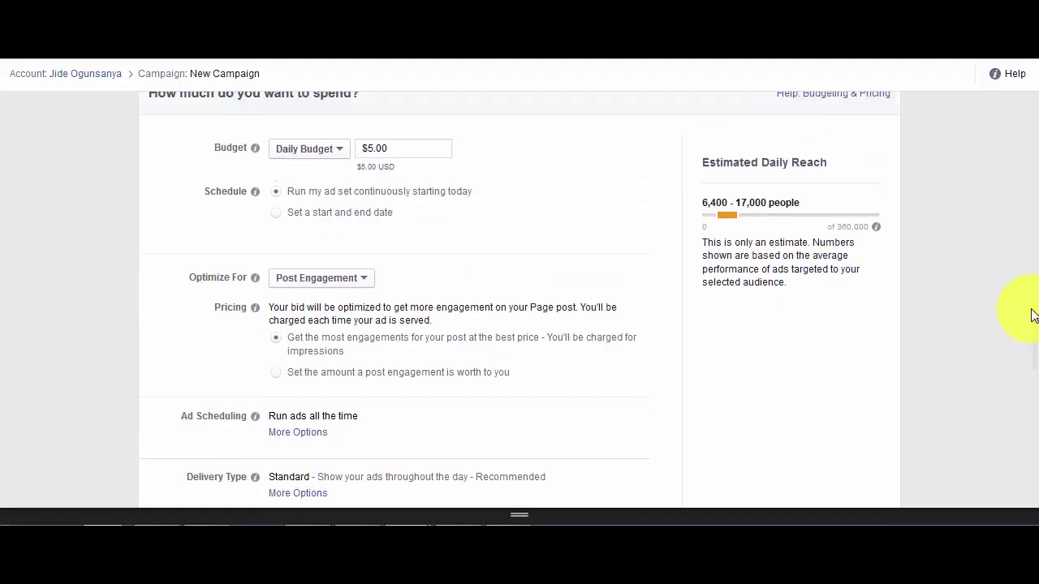
- Lower the daily budget from $5.00 to $2.00
click(372, 180)
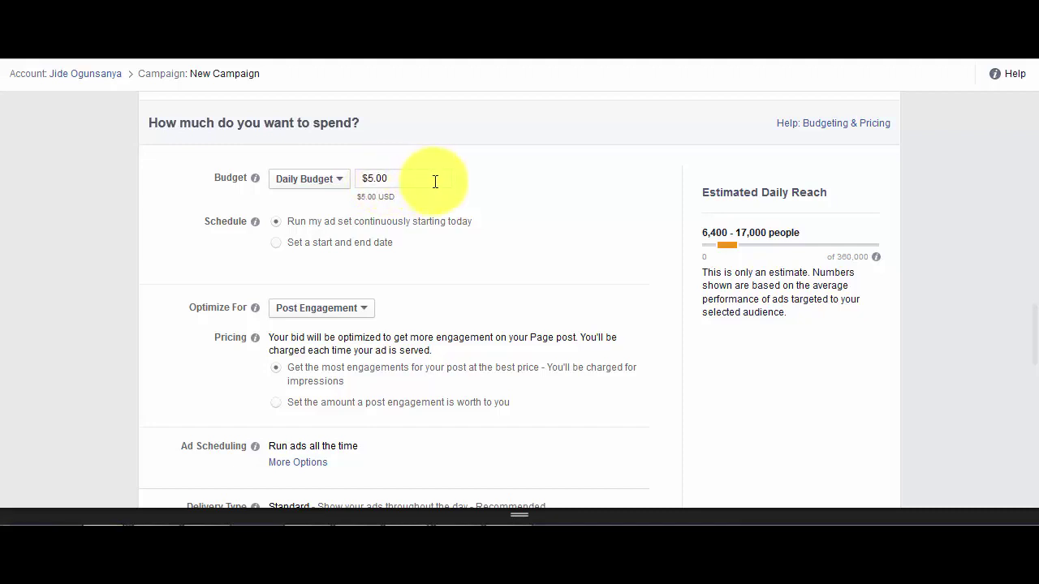
key(BackSpace)
text(2)
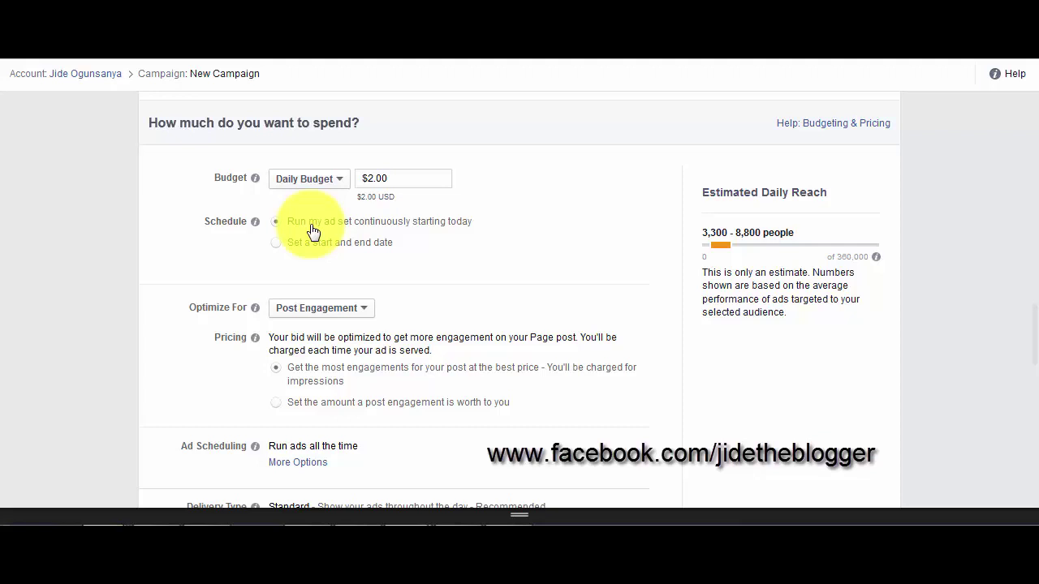
- Schedule the ad to run from 9/5/2015 until October 10, 2015
click(276, 247)
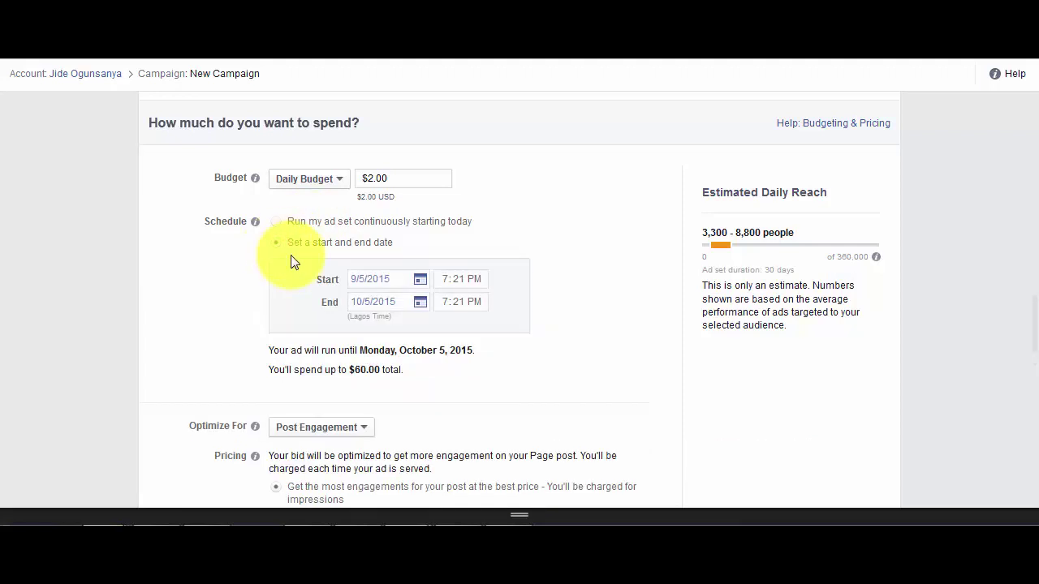
click(396, 303)
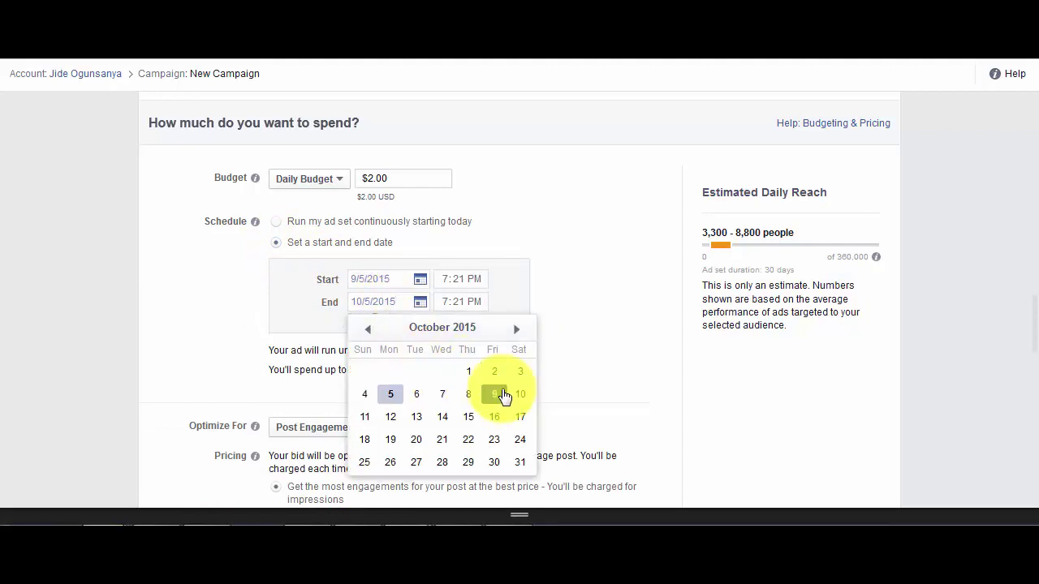
click(521, 396)
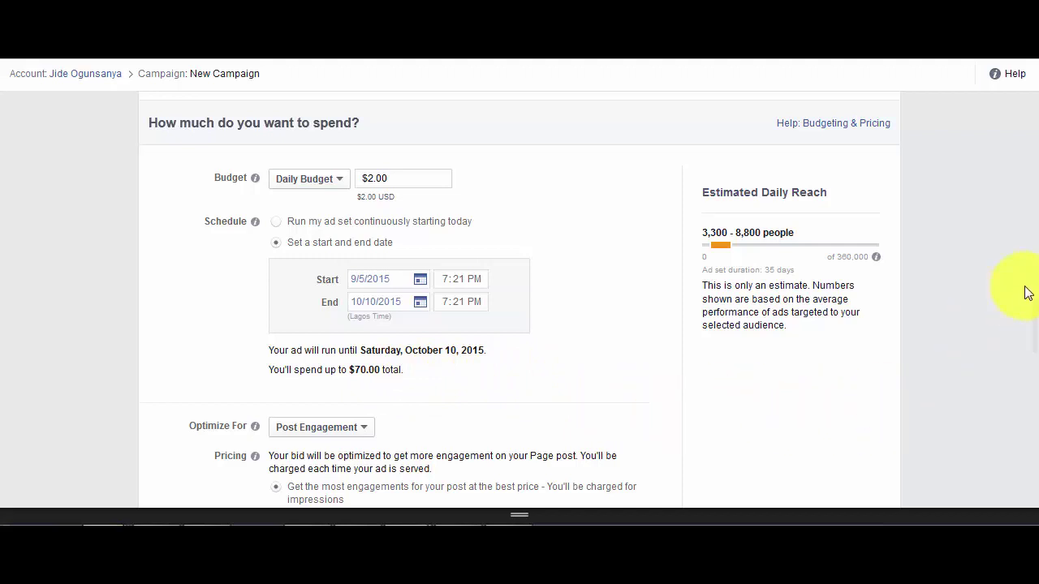
- Remove the Desktop News Feed and Desktop Right Column placements, then place the order
drag(1034, 260, 1034, 327)
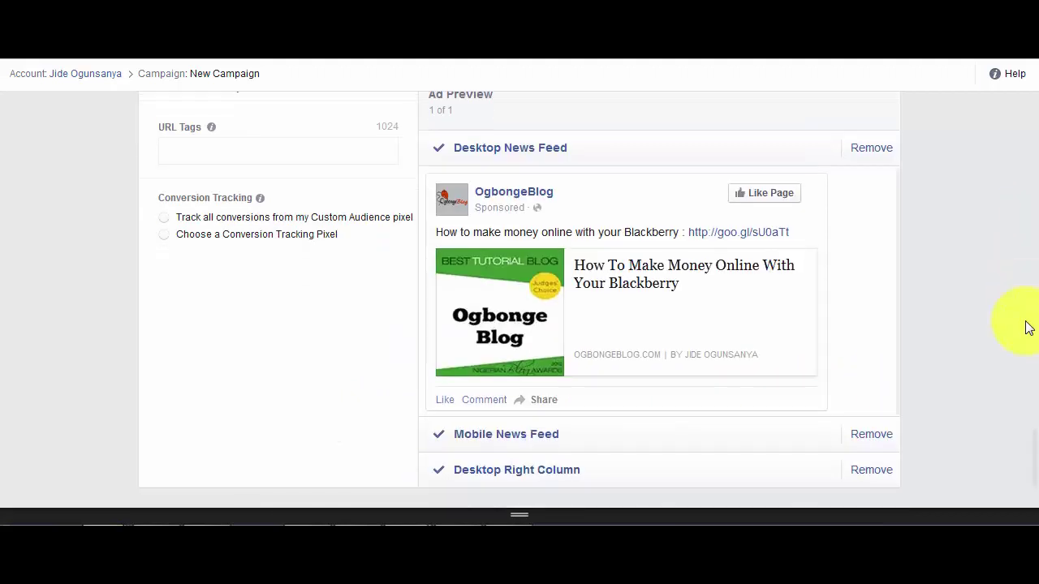
scroll(1030, 327, down, 1)
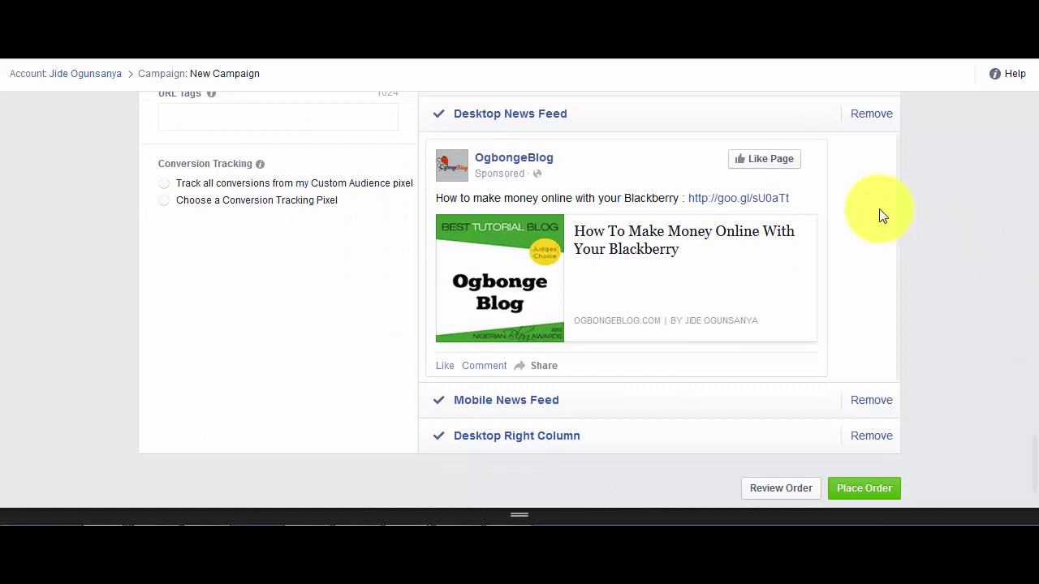
click(870, 117)
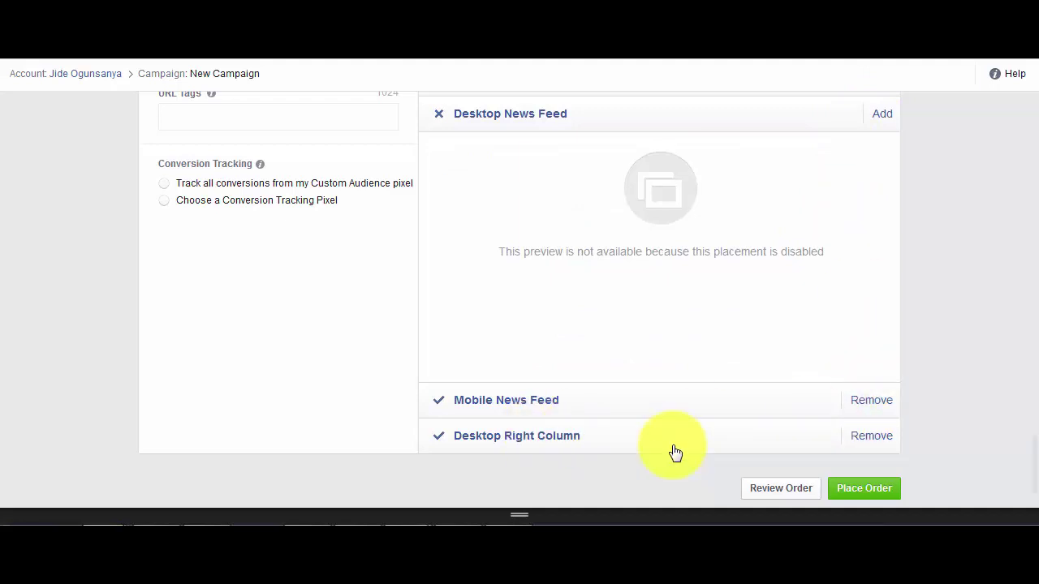
click(868, 437)
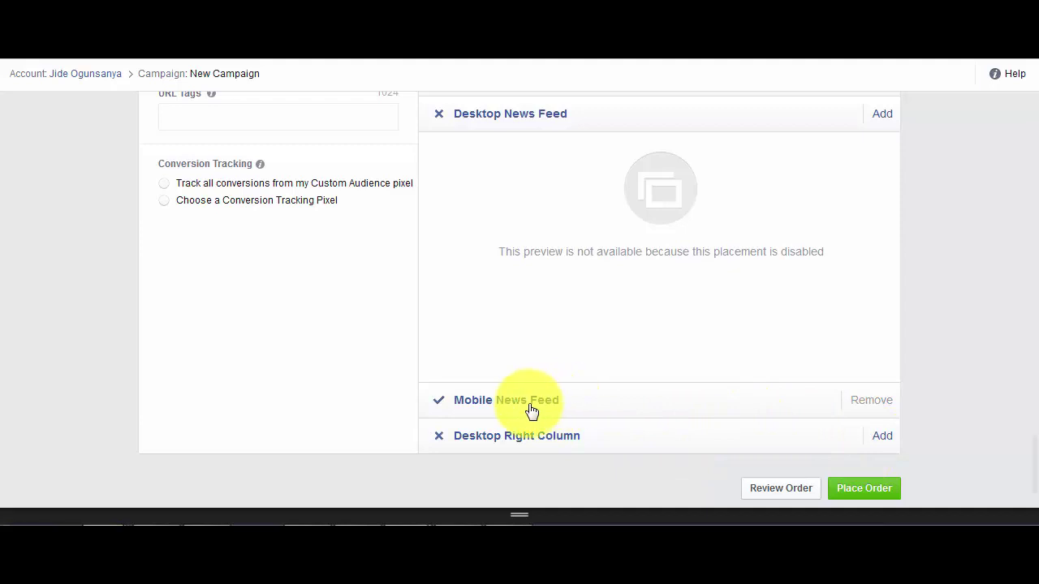
click(448, 402)
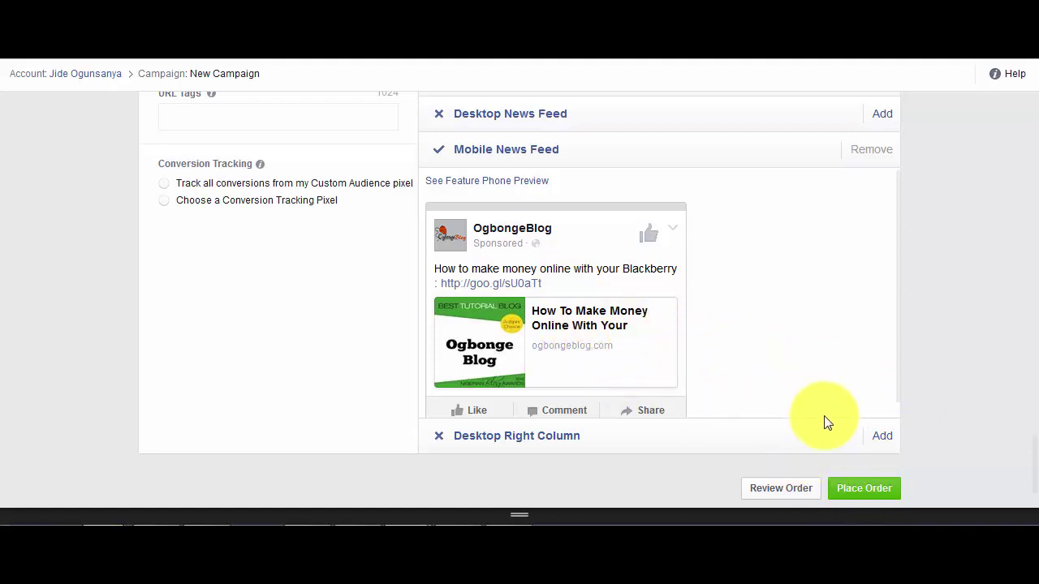
click(854, 487)
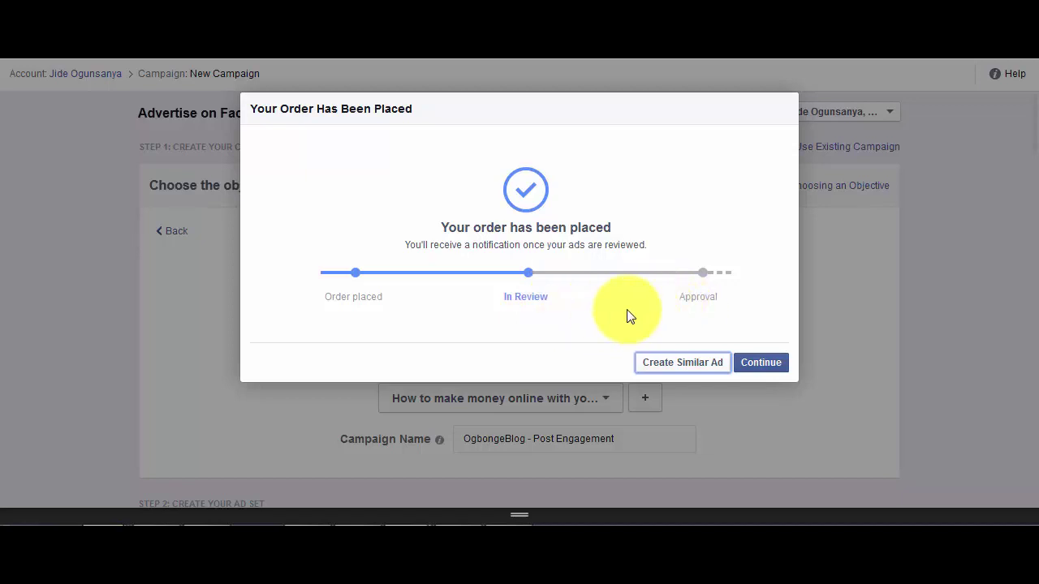
- Dismiss the order-placed confirmation to reach the campaign's management page
click(754, 367)
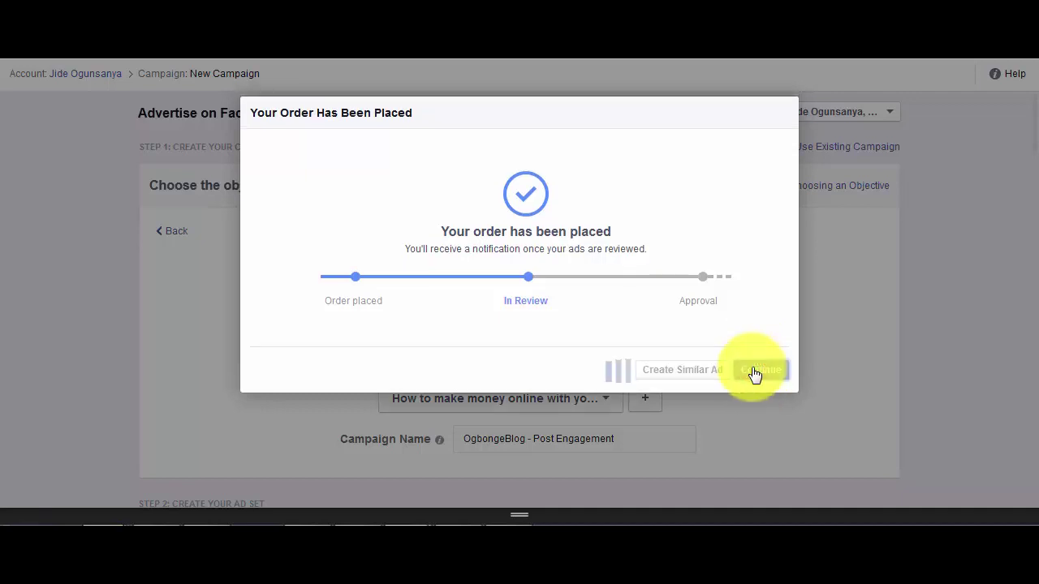